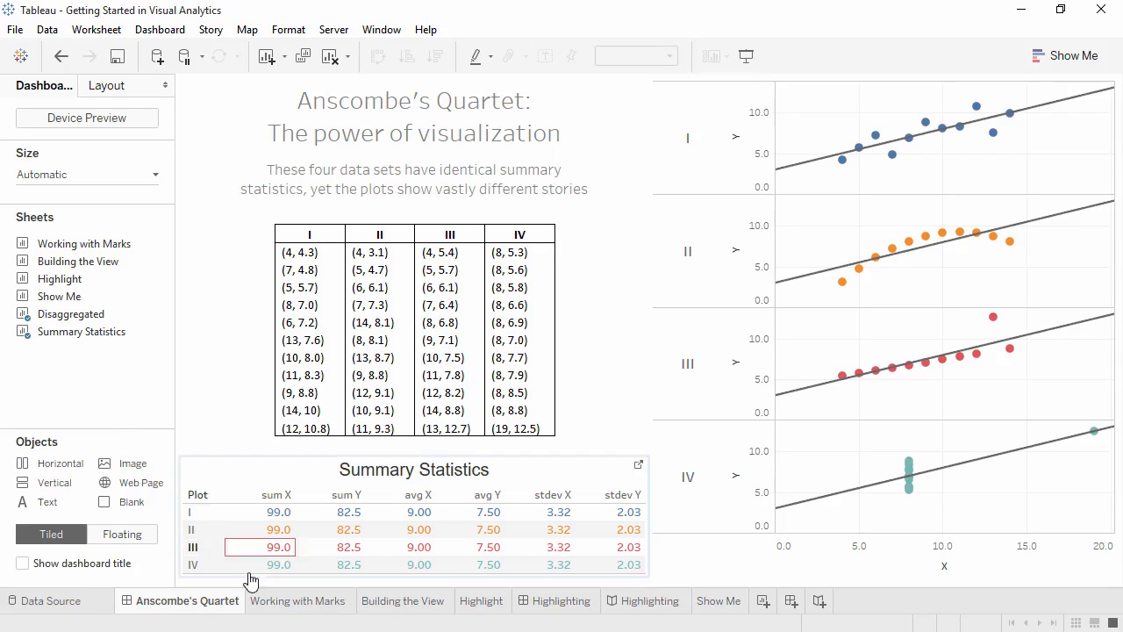
Step: Switch from the Anscombe's Quartet dashboard to the empty Working with Marks sheet
{"action": "left_click", "coordinate": [295, 607]}
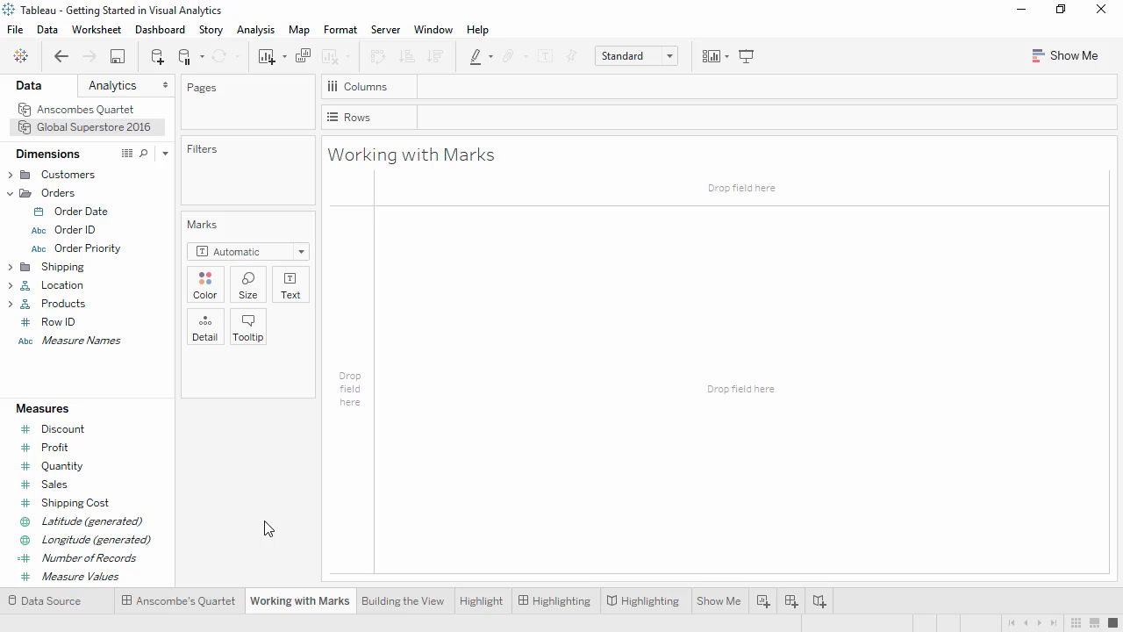
Step: Plot total Sales broken down by Order Date year for 2012–2015
{"action": "double_click", "coordinate": [97, 485]}
{"action": "left_click", "coordinate": [98, 466]}
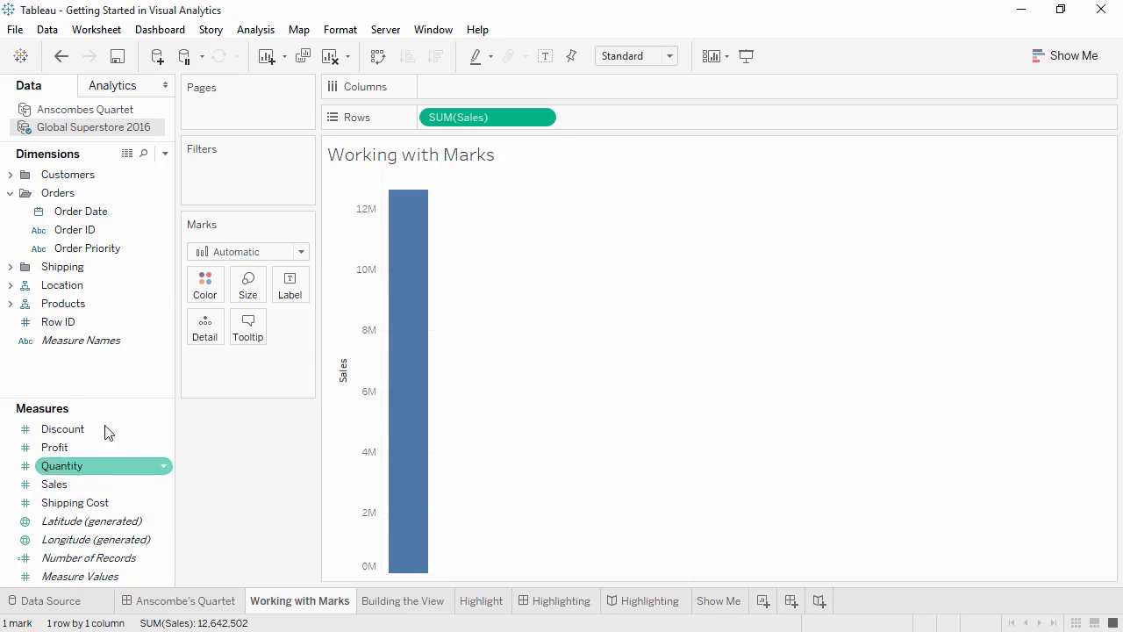
{"action": "double_click", "coordinate": [115, 215]}
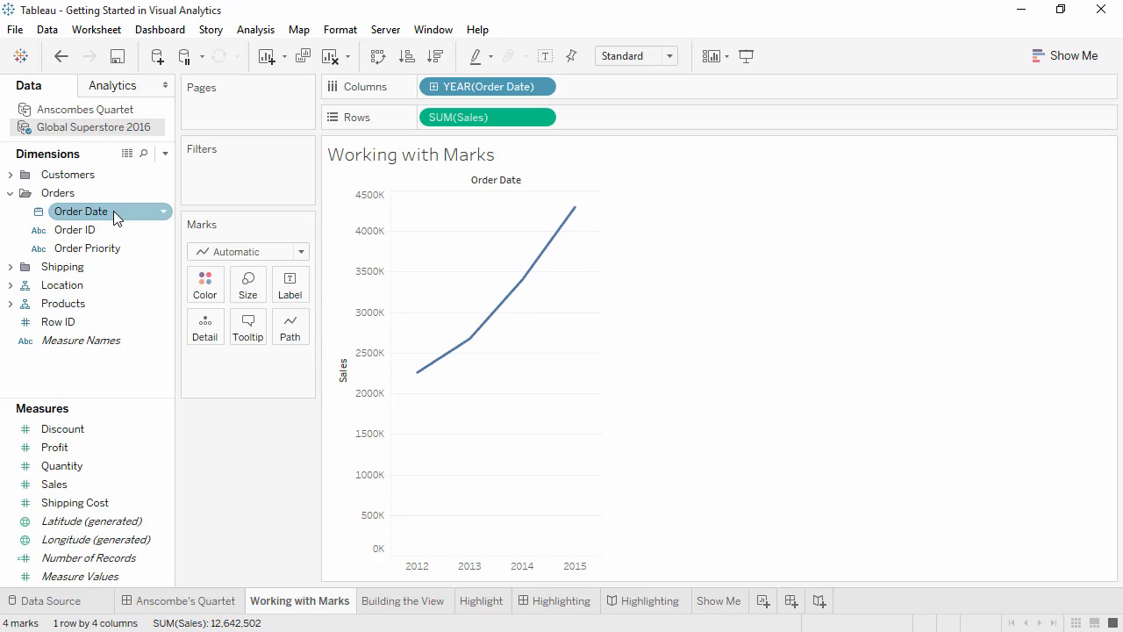
Step: Change the yearly sales marks to Bar, then move to the Building the View sheet
{"action": "left_click", "coordinate": [277, 256]}
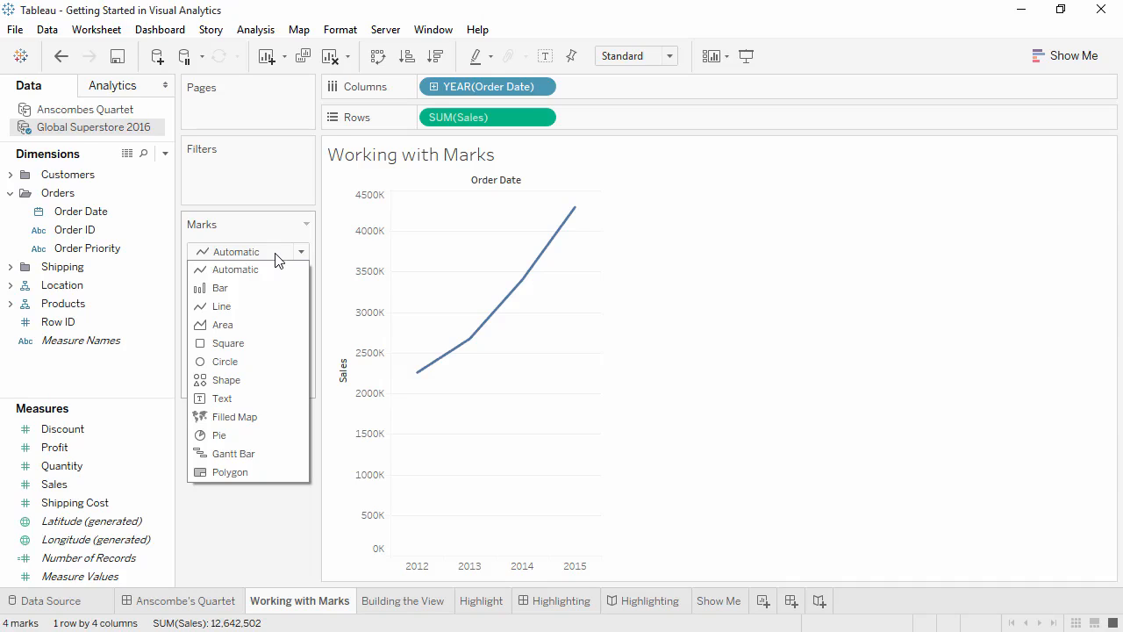
{"action": "left_click", "coordinate": [272, 287]}
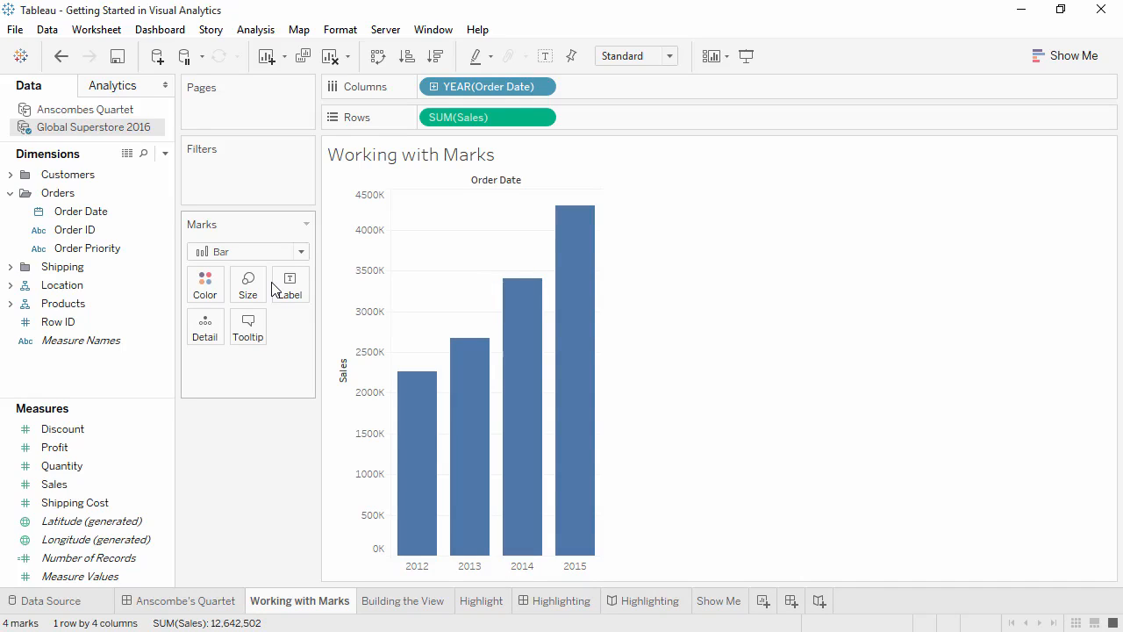
{"action": "left_click", "coordinate": [390, 604]}
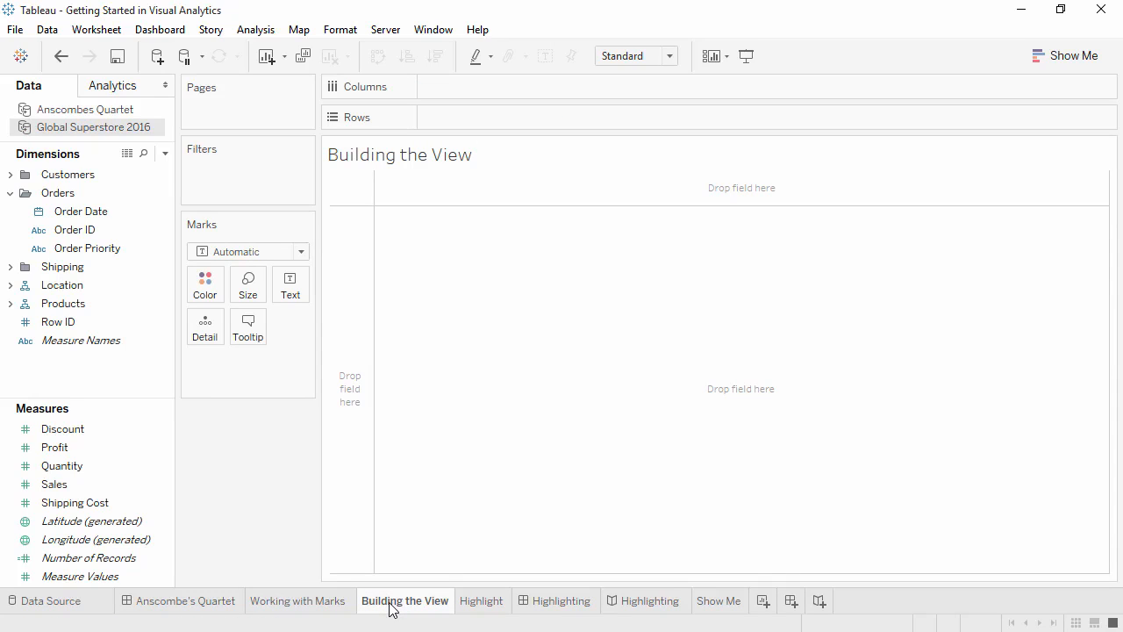
Step: Plot SUM(Profit) against SUM(Shipping Cost) as one mark at 1,467,457 profit
{"action": "double_click", "coordinate": [134, 509]}
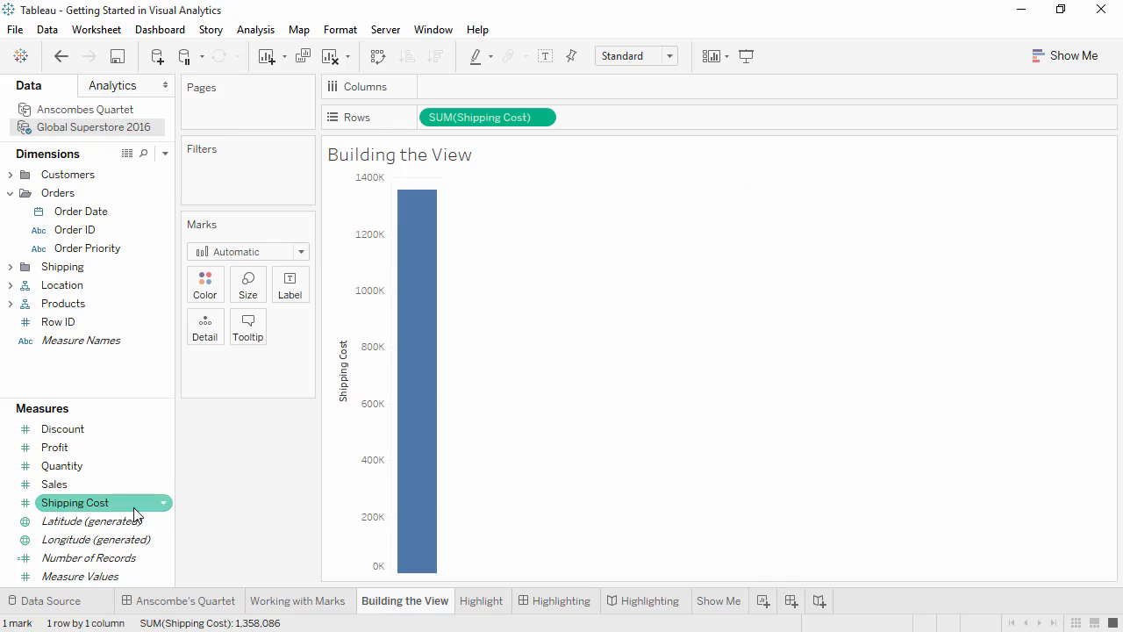
{"action": "double_click", "coordinate": [129, 447]}
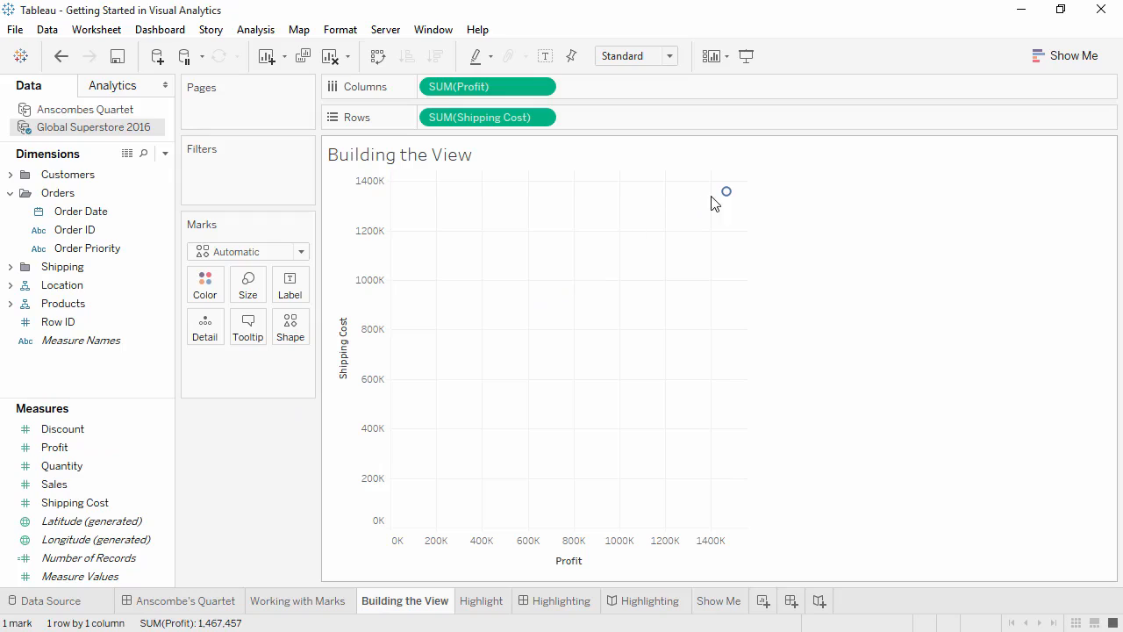
{"action": "mouse_move", "coordinate": [727, 200]}
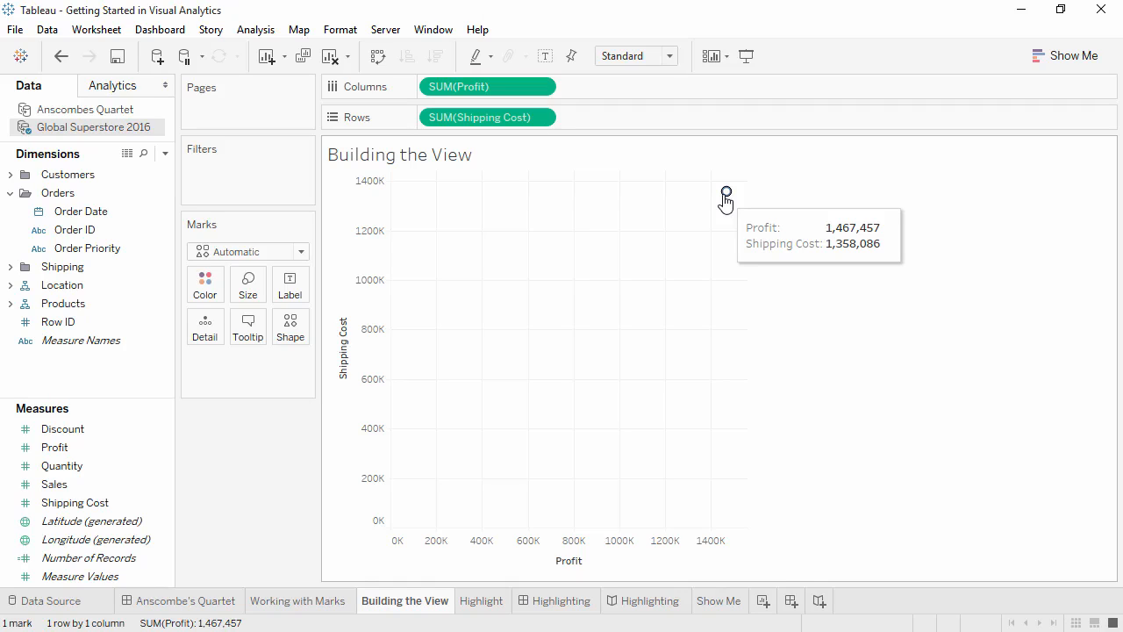
{"action": "left_click", "coordinate": [263, 35]}
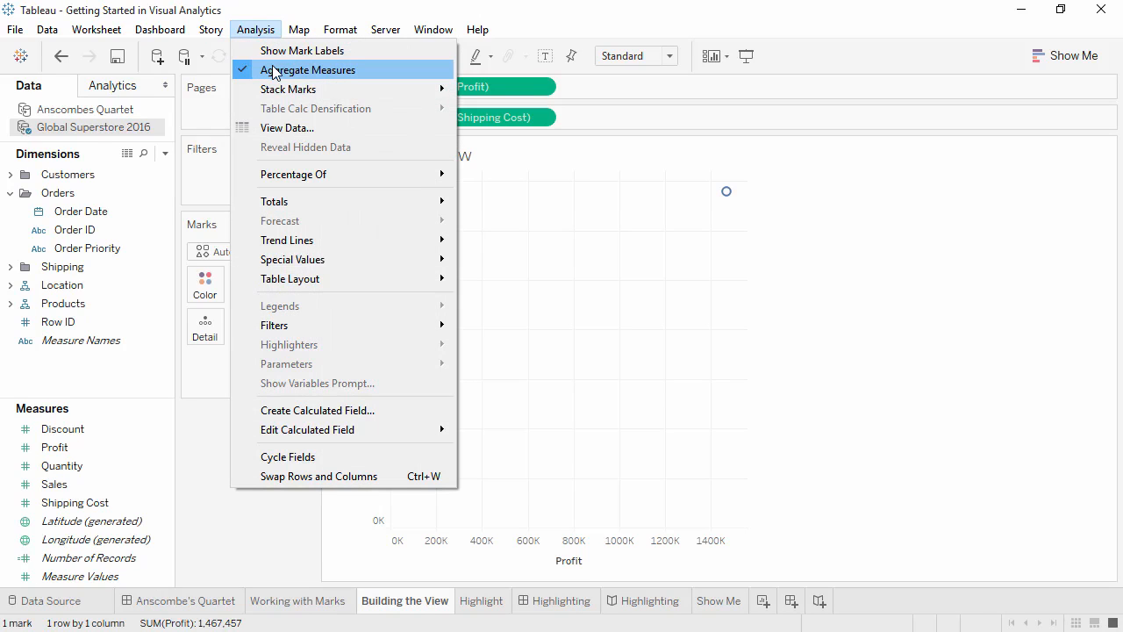
{"action": "left_click", "coordinate": [275, 71]}
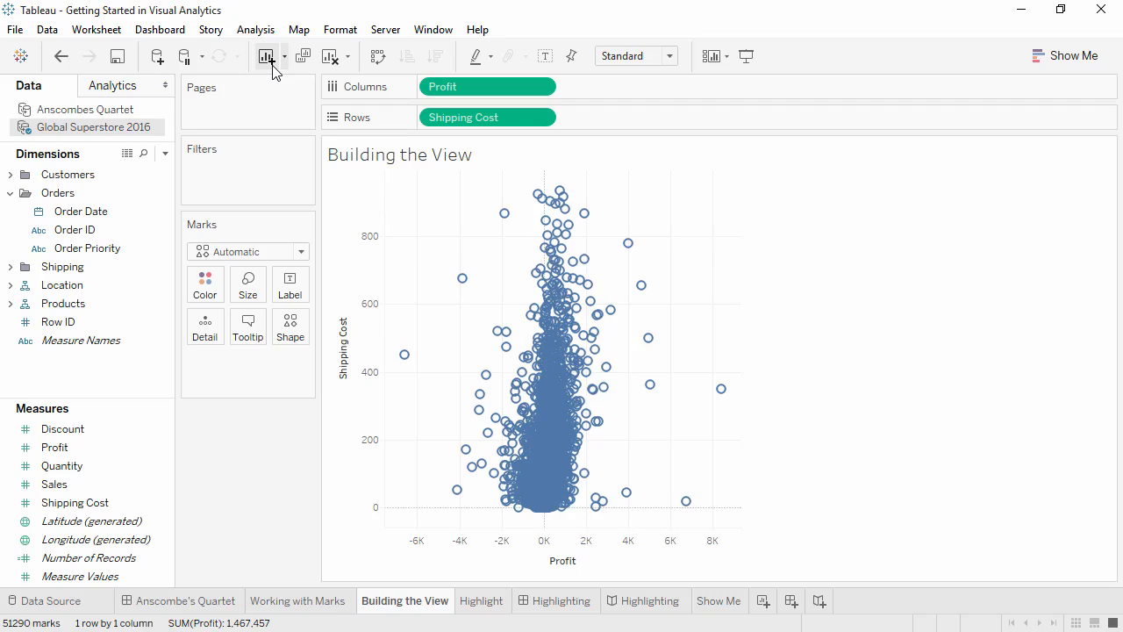
{"action": "left_click", "coordinate": [62, 56]}
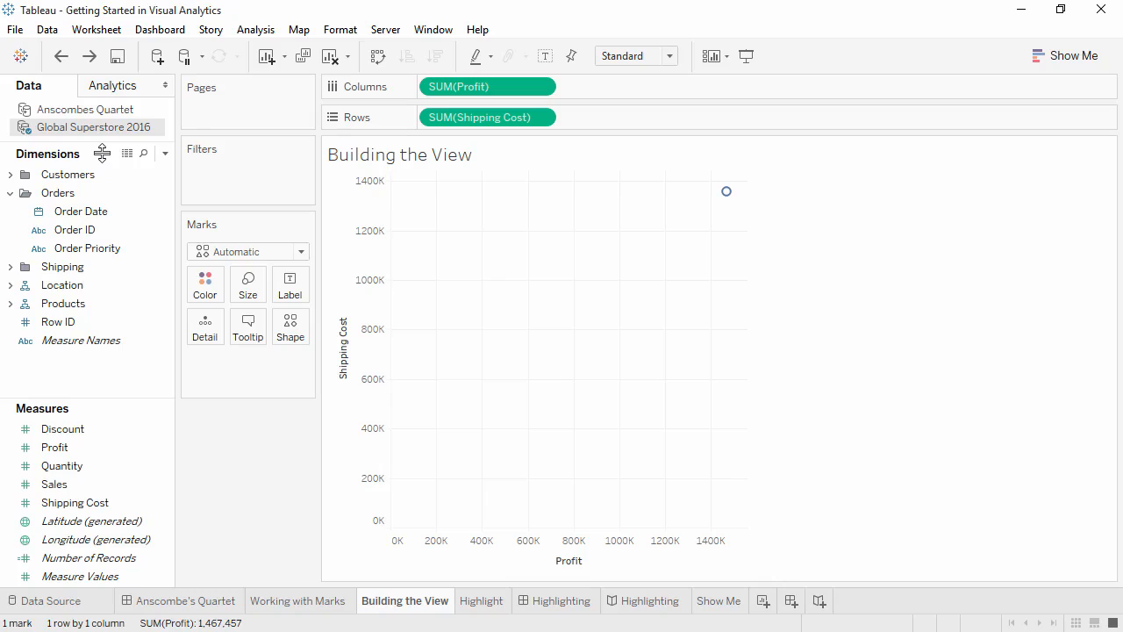
Step: Colour the marks by Order Priority instead of Category, shape them by Market, and add Country detail
{"action": "left_click", "coordinate": [11, 304]}
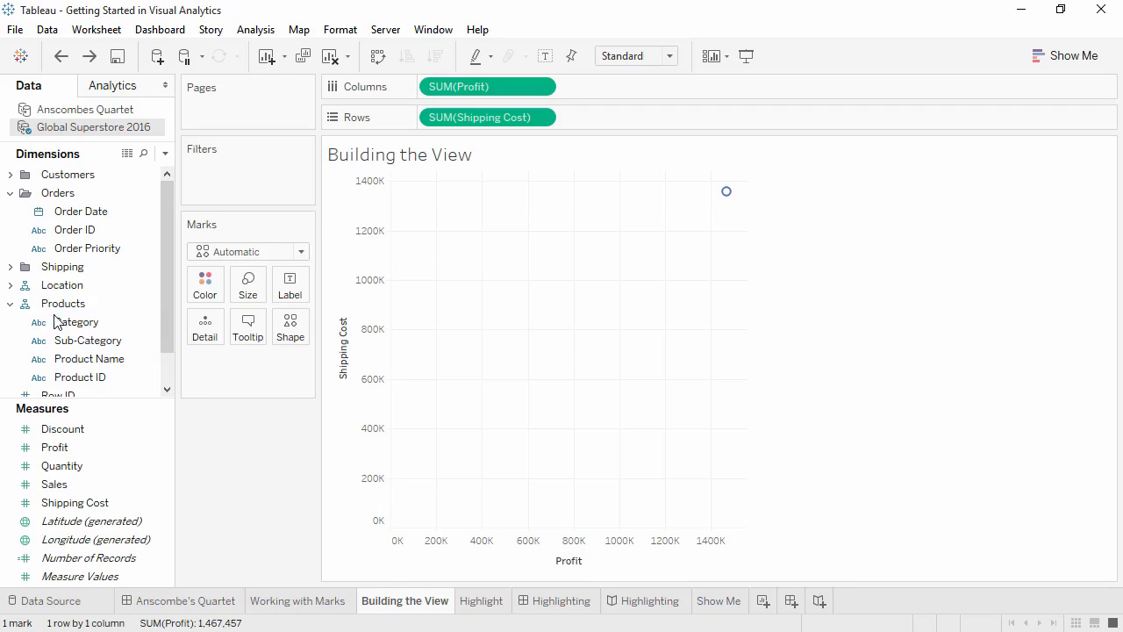
{"action": "left_click_drag", "start_coordinate": [55, 321], "coordinate": [205, 291]}
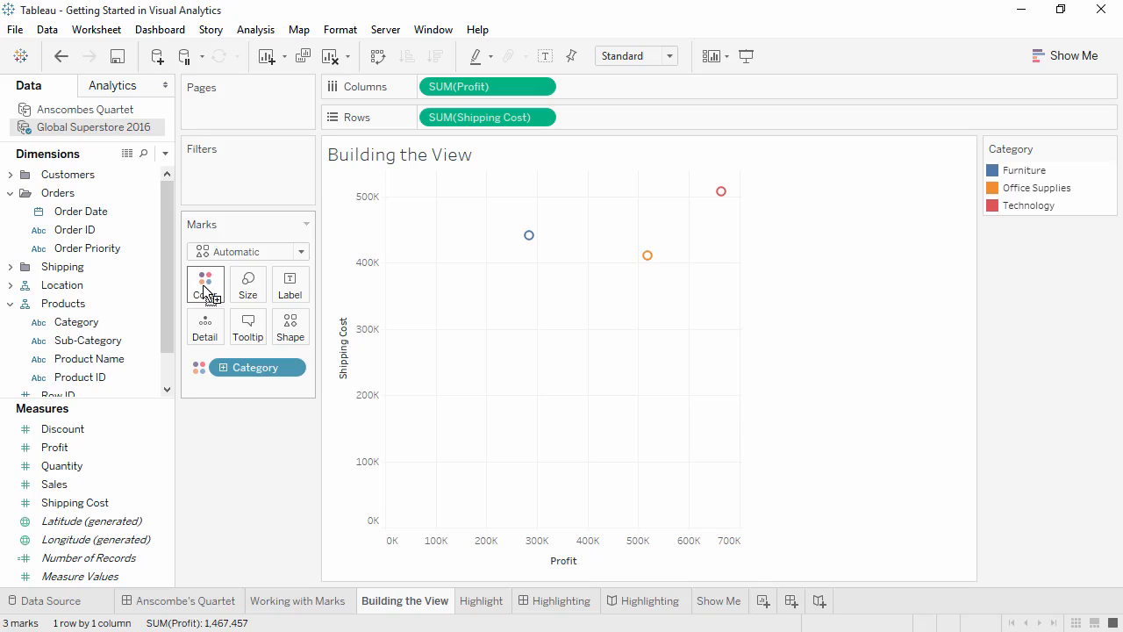
{"action": "left_click", "coordinate": [12, 286]}
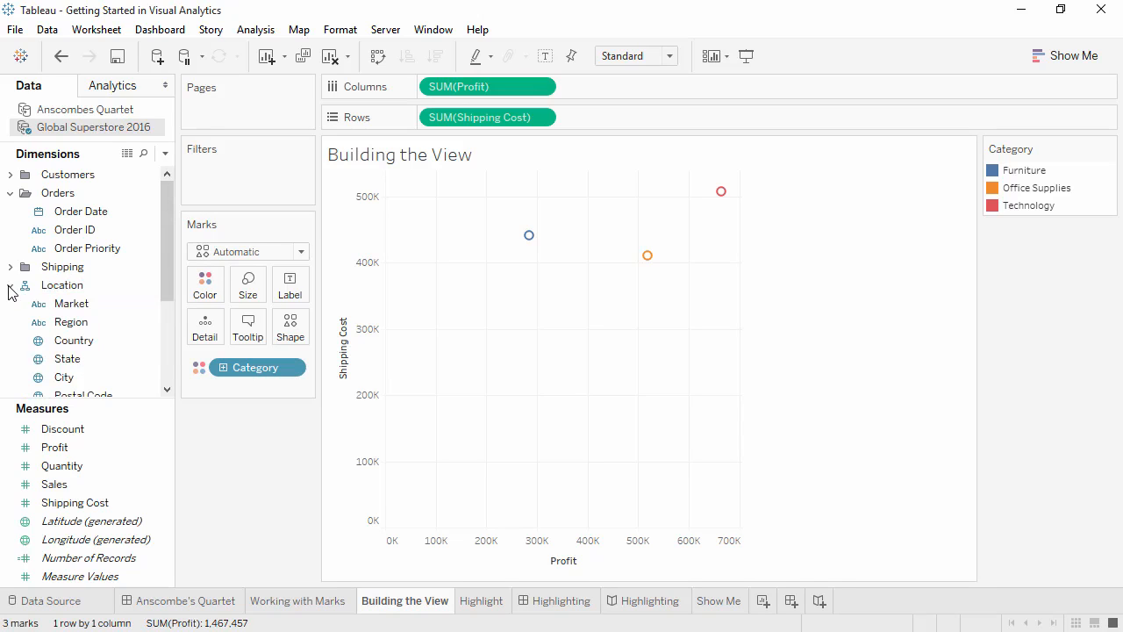
{"action": "left_click_drag", "start_coordinate": [75, 308], "coordinate": [294, 339]}
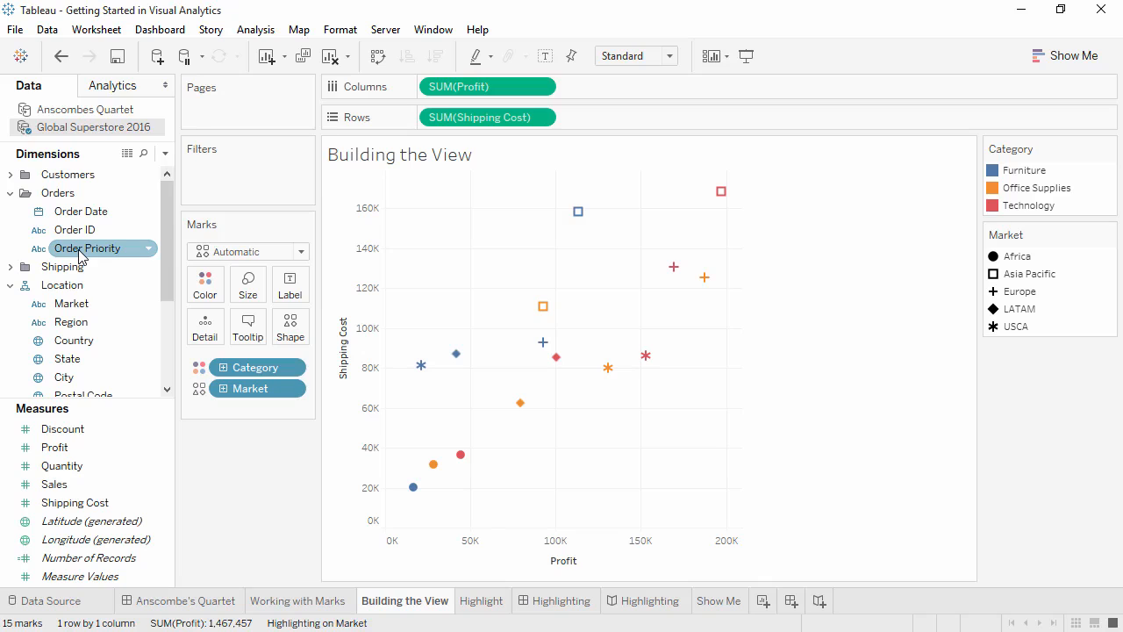
{"action": "left_click_drag", "start_coordinate": [79, 255], "coordinate": [247, 372]}
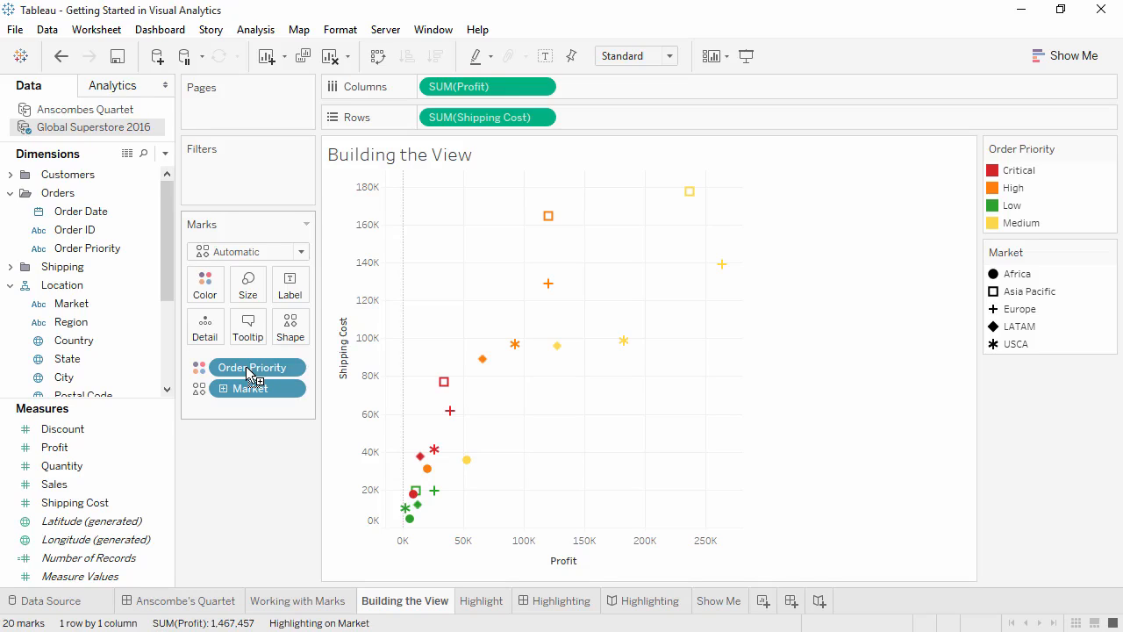
{"action": "left_click_drag", "start_coordinate": [141, 343], "coordinate": [214, 342]}
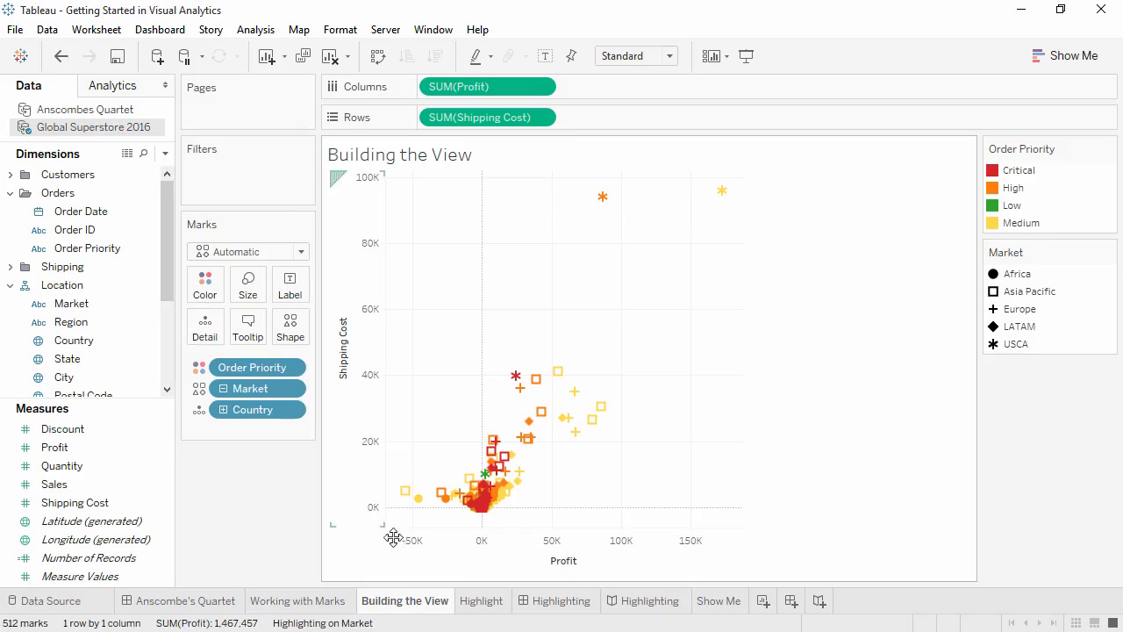
Step: On the Highlight sheet, try highlighting Critical priority, then highlight only Furniture marks
{"action": "left_click", "coordinate": [469, 600]}
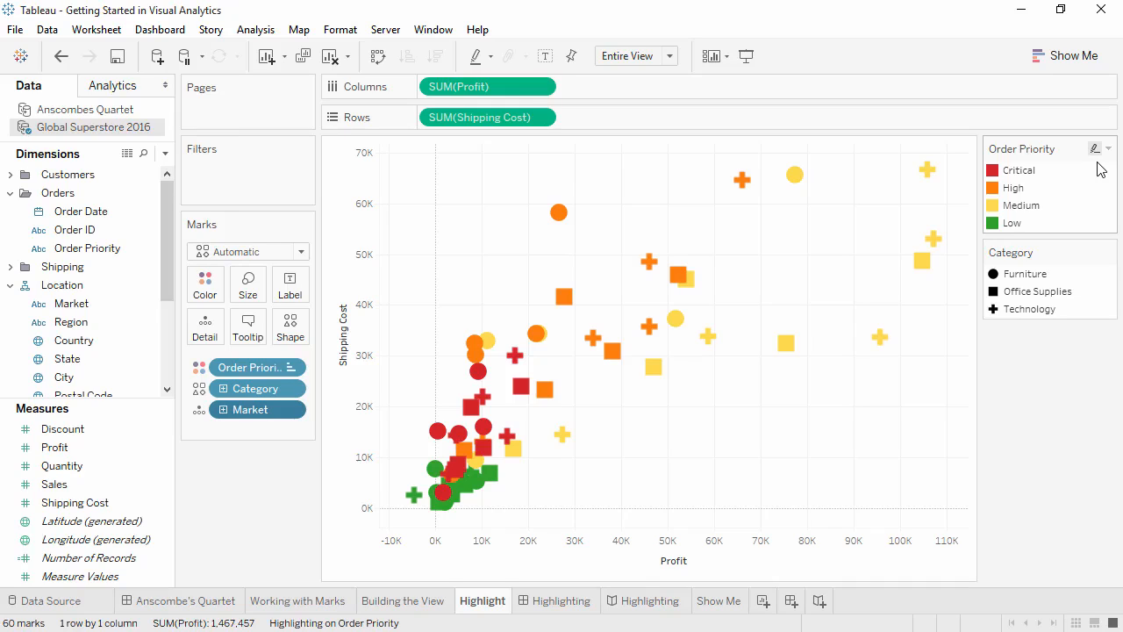
{"action": "left_click", "coordinate": [1033, 176]}
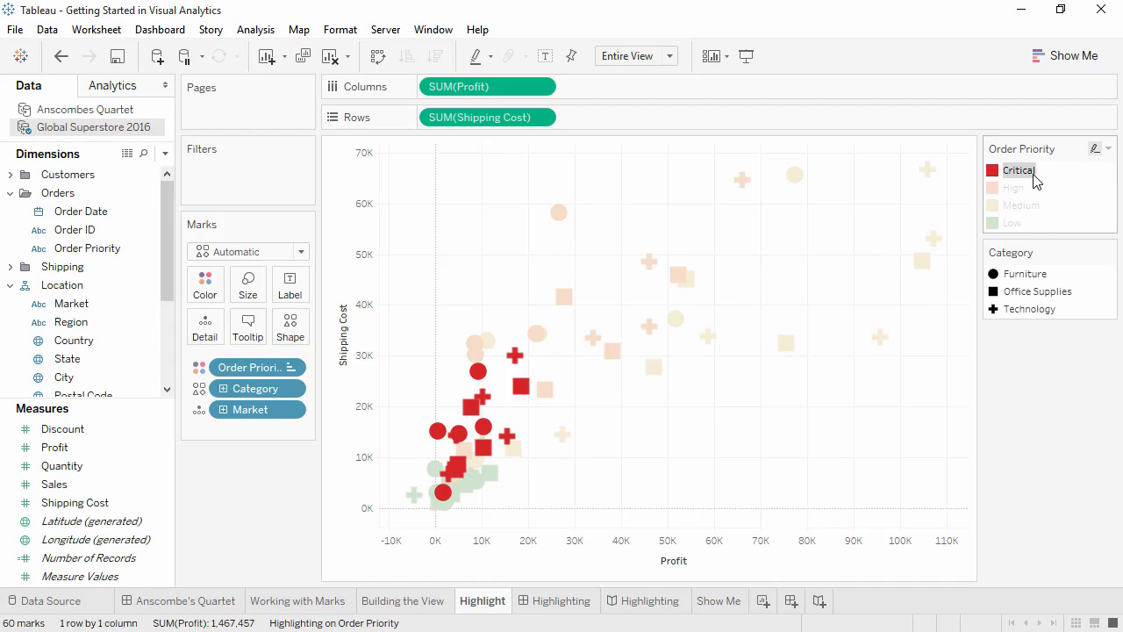
{"action": "left_click", "coordinate": [1035, 179]}
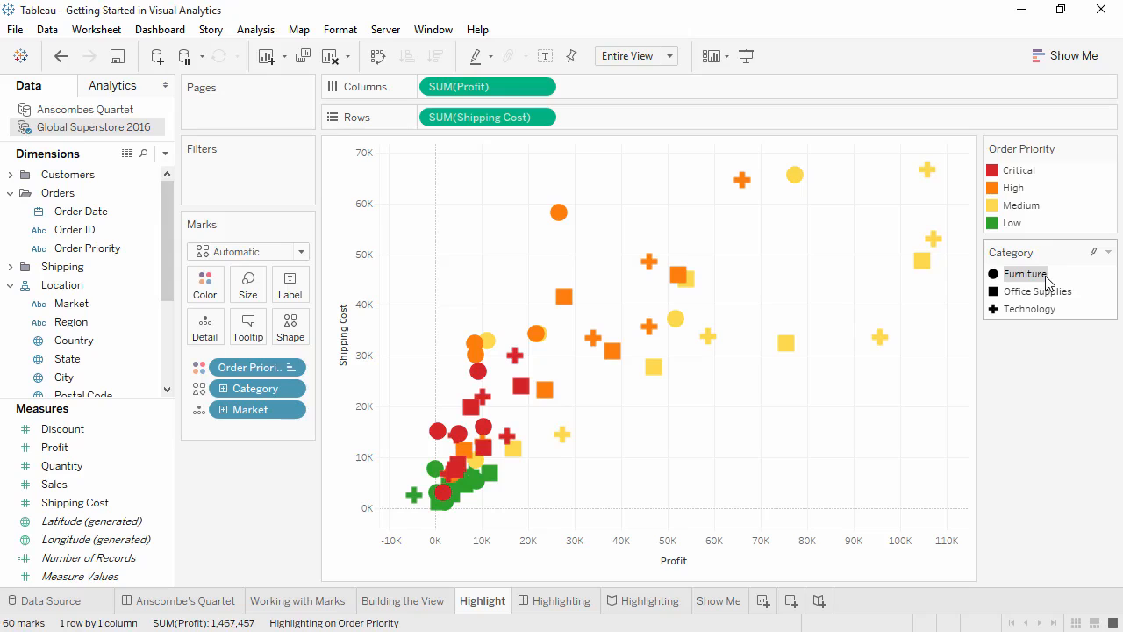
{"action": "left_click", "coordinate": [1093, 255]}
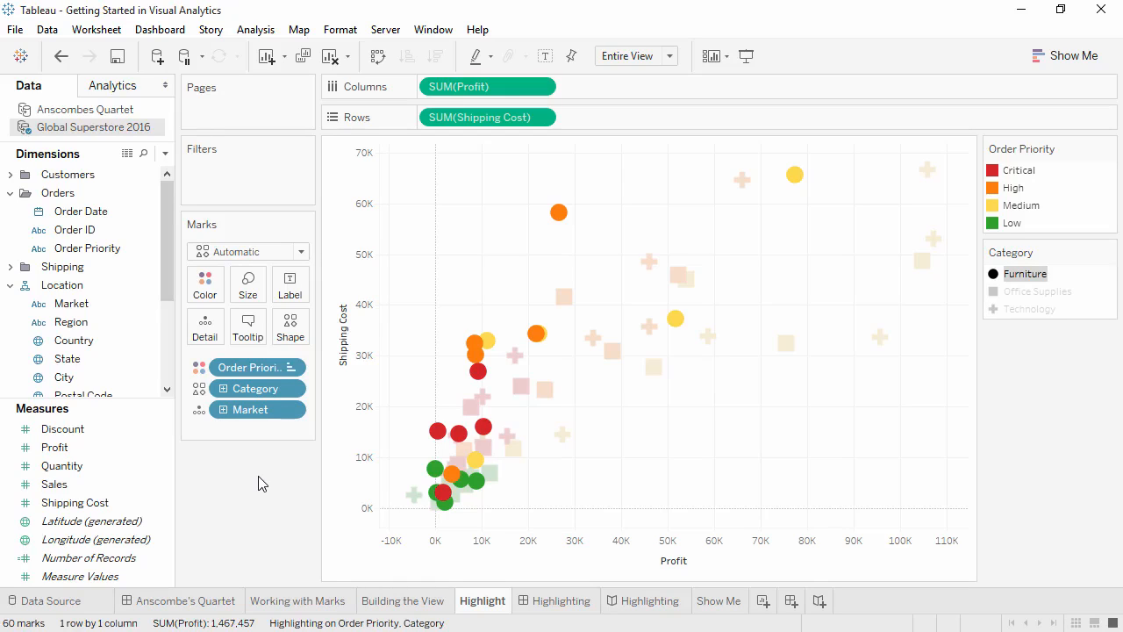
{"action": "left_click", "coordinate": [262, 409]}
Step: Add a Market highlighter, preview Asia Pacific, clear it, and open the Highlighting dashboard
{"action": "right_click", "coordinate": [262, 411]}
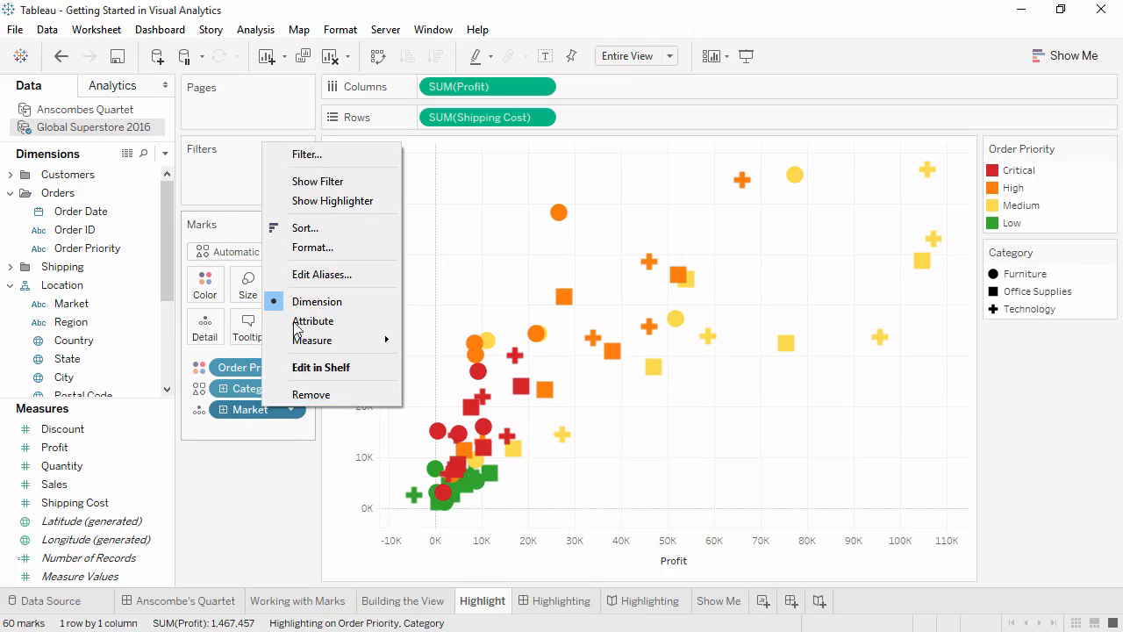
{"action": "left_click", "coordinate": [307, 202]}
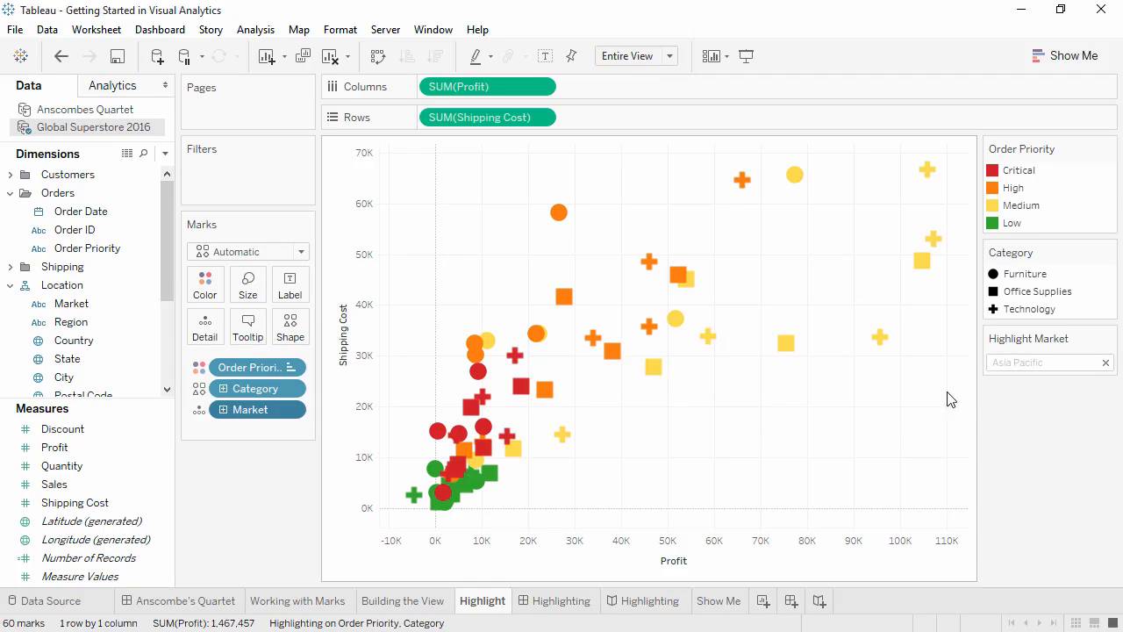
{"action": "left_click", "coordinate": [1005, 363]}
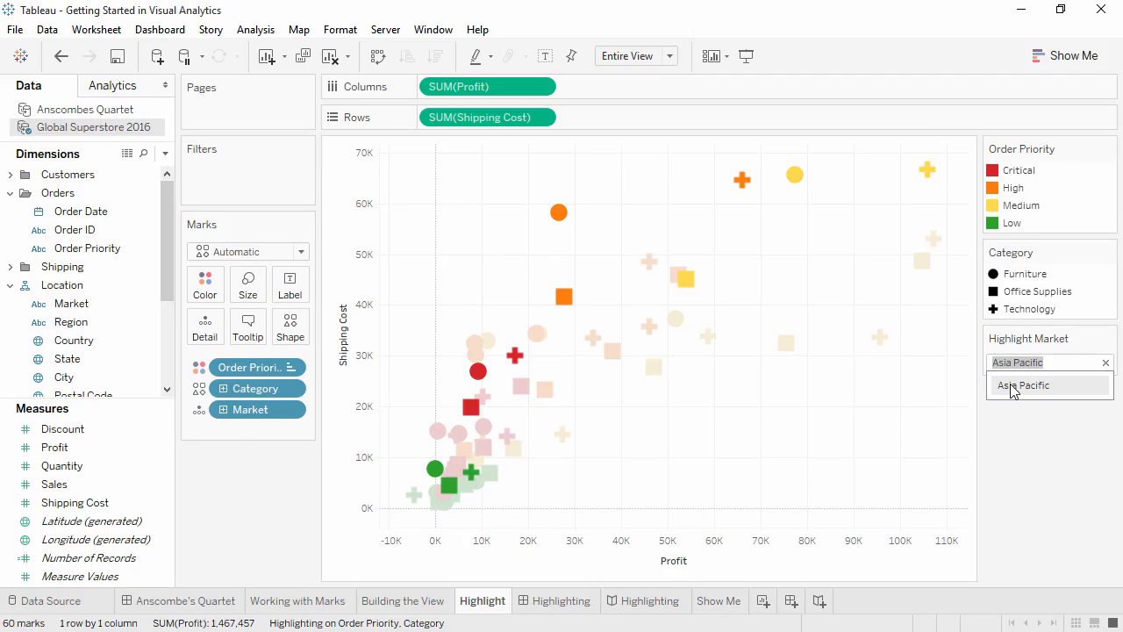
{"action": "left_click", "coordinate": [1105, 362]}
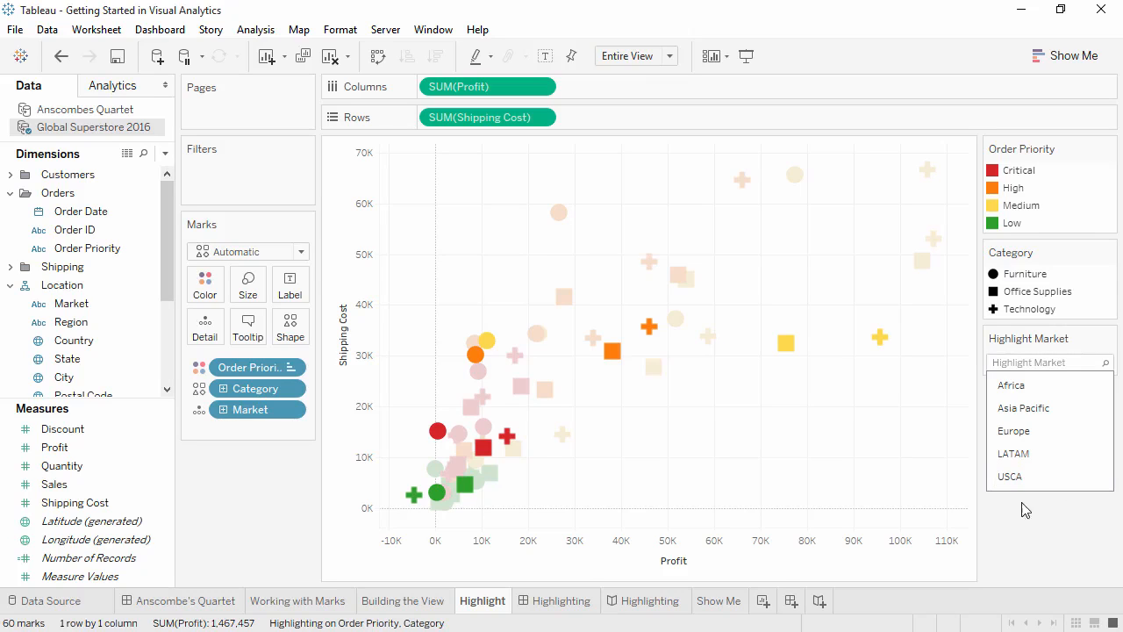
{"action": "left_click", "coordinate": [579, 606]}
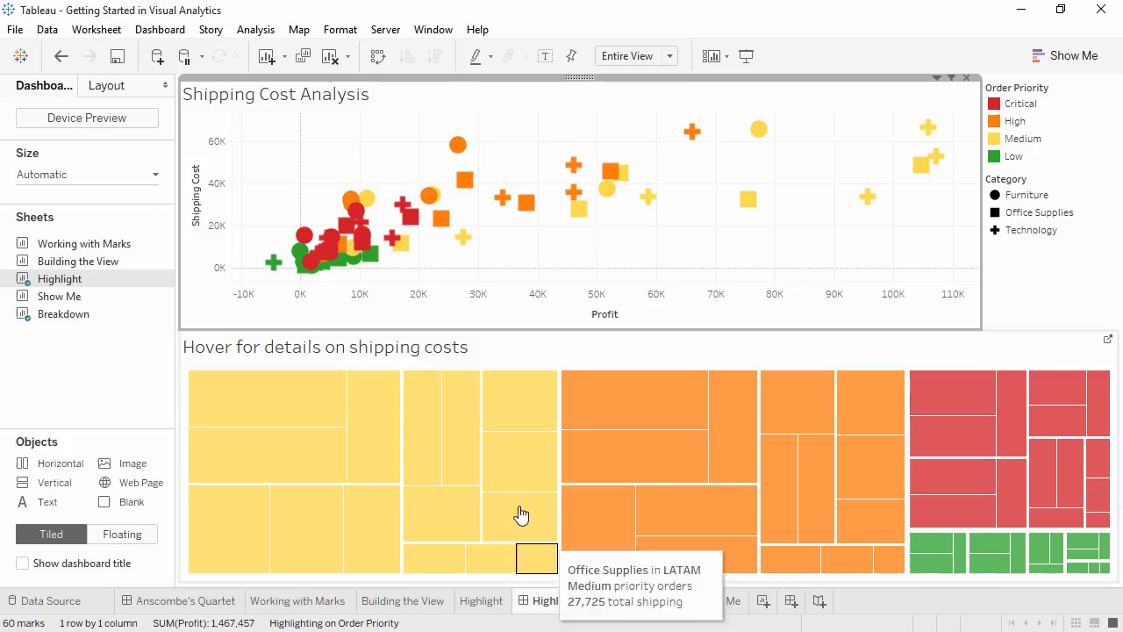
Step: Inspect the dashboard's mark tooltips, then go to the Highlighting story
{"action": "mouse_move", "coordinate": [467, 446]}
{"action": "mouse_move", "coordinate": [443, 229]}
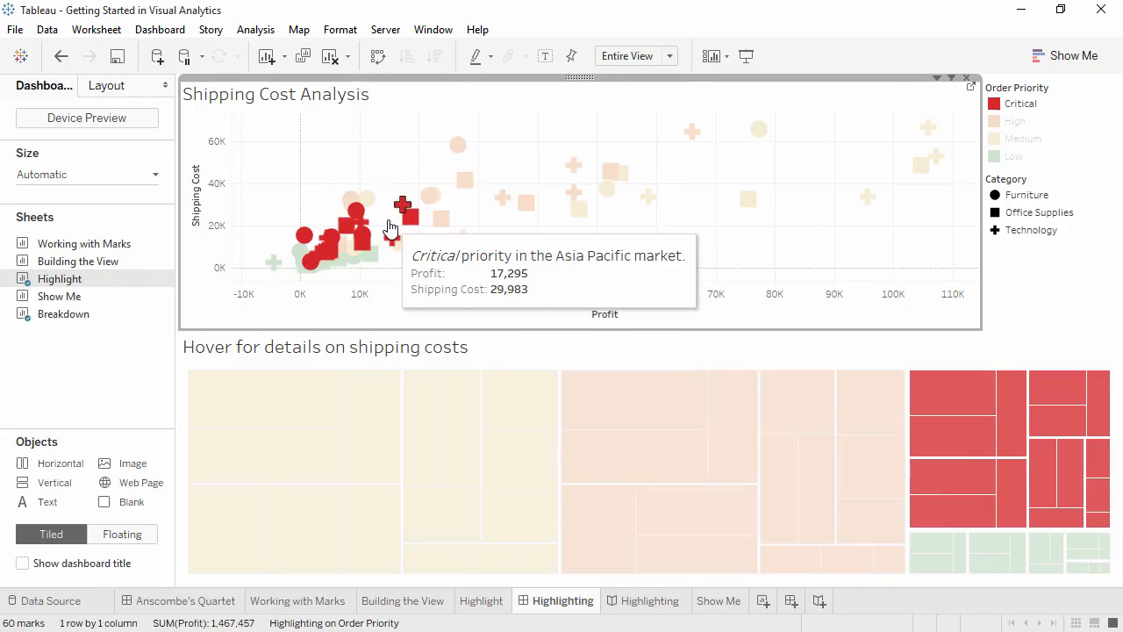
{"action": "mouse_move", "coordinate": [369, 205]}
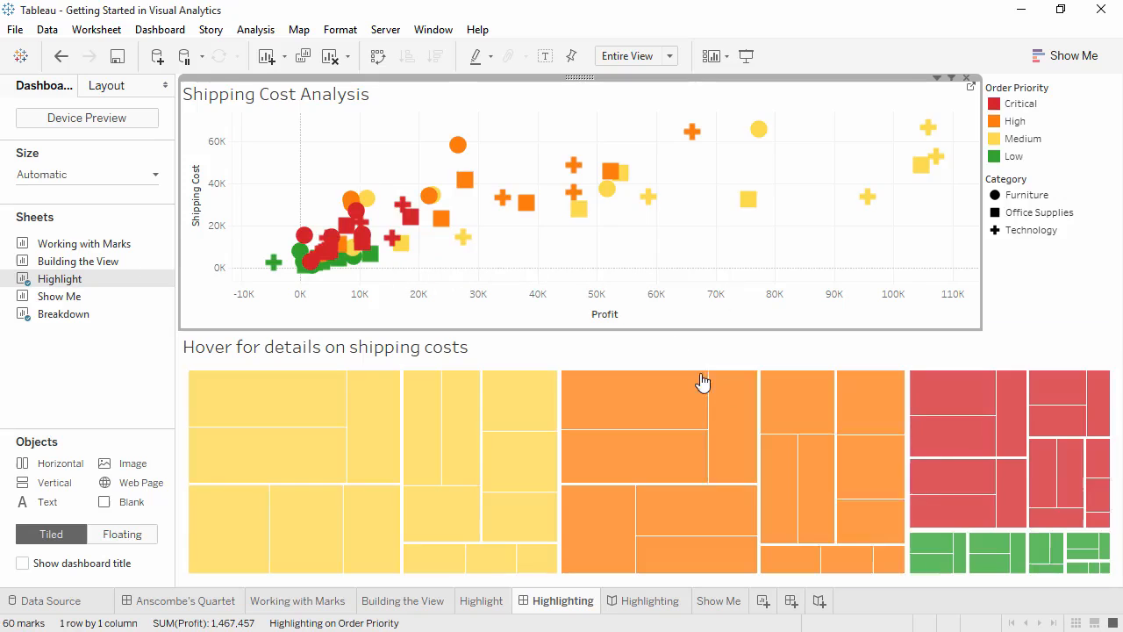
{"action": "left_click", "coordinate": [637, 601]}
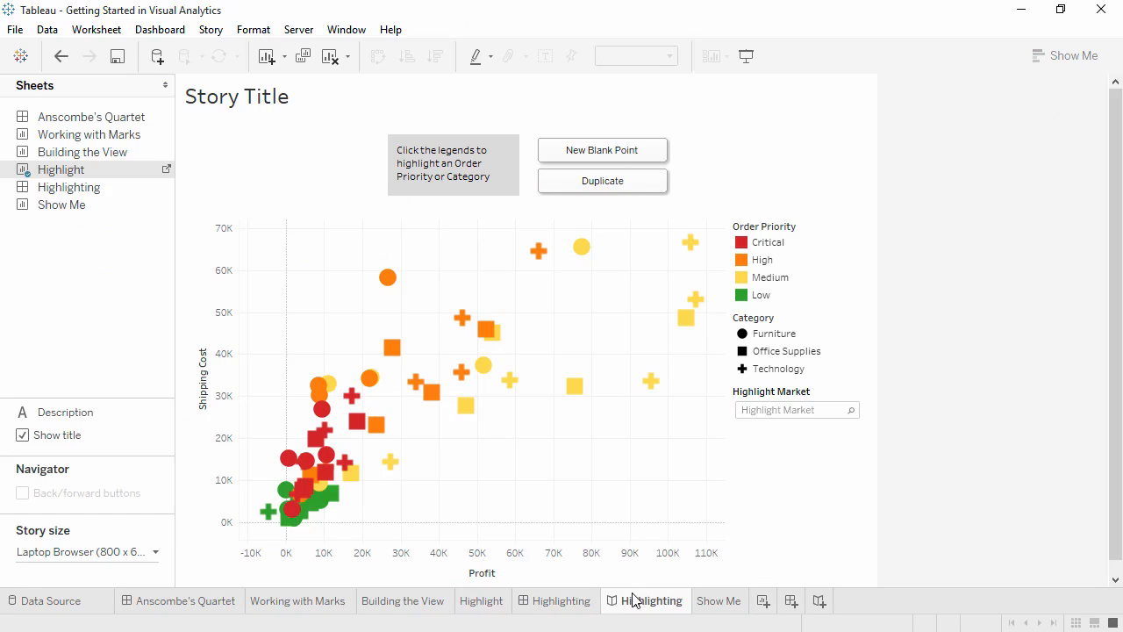
Step: Highlight Medium priority and the Africa market, update the story point, then open Show Me
{"action": "left_click", "coordinate": [764, 279]}
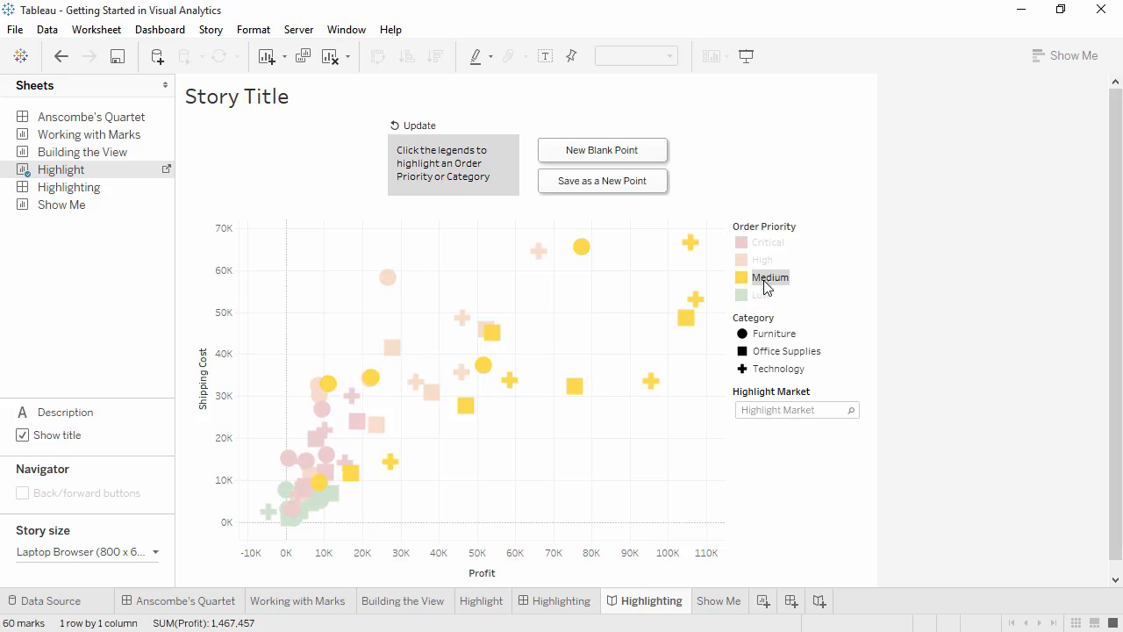
{"action": "left_click", "coordinate": [792, 410]}
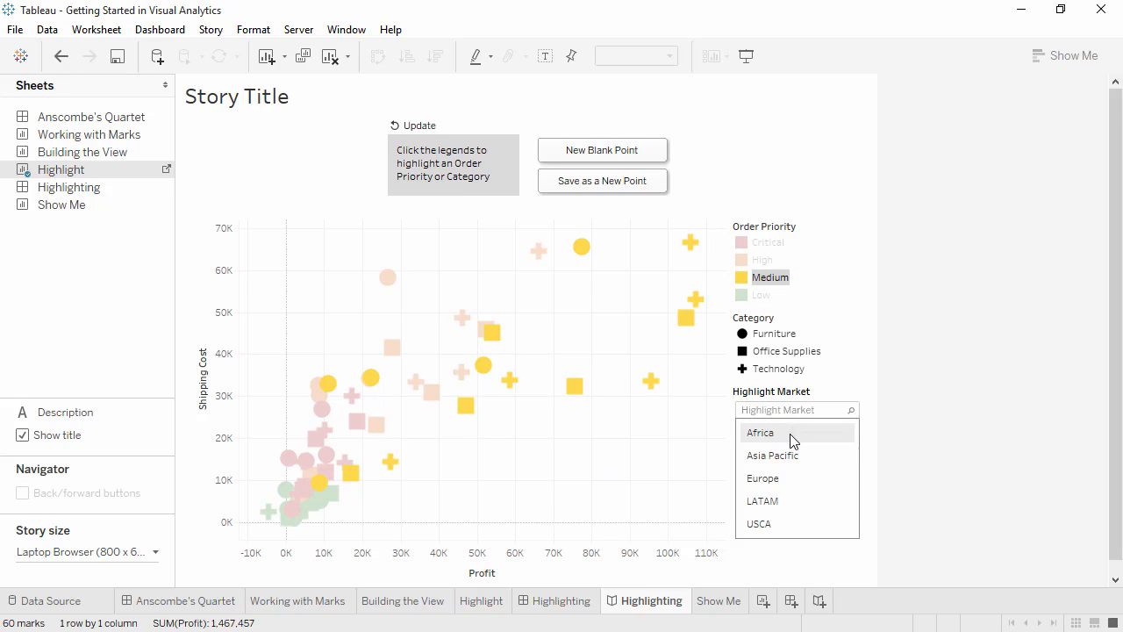
{"action": "left_click", "coordinate": [792, 433]}
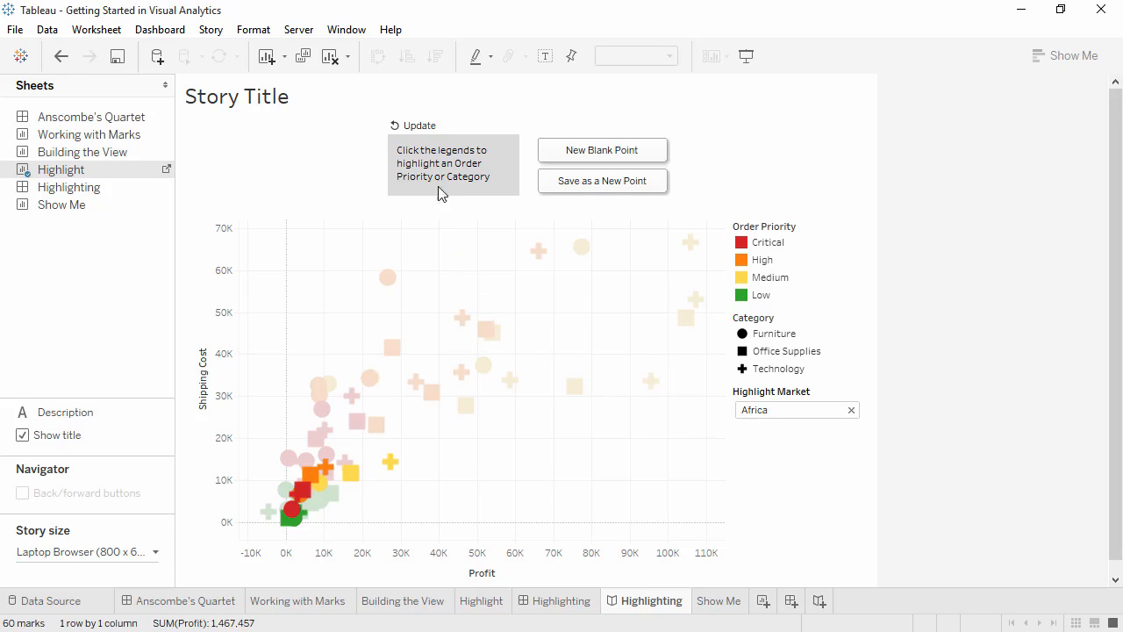
{"action": "left_click", "coordinate": [424, 126]}
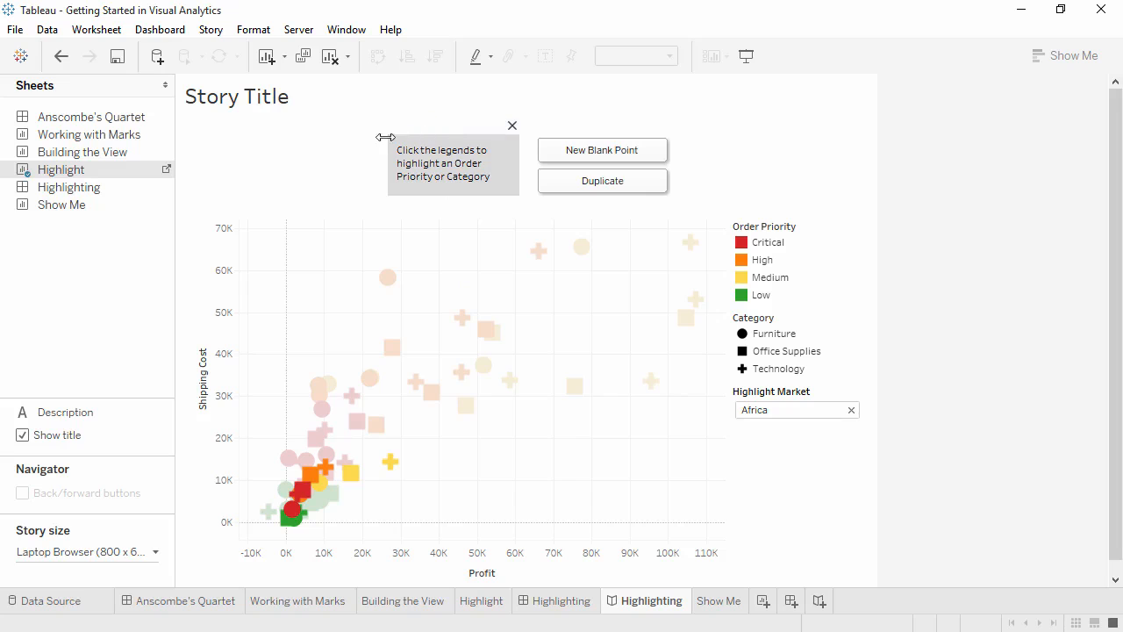
{"action": "left_click", "coordinate": [716, 600]}
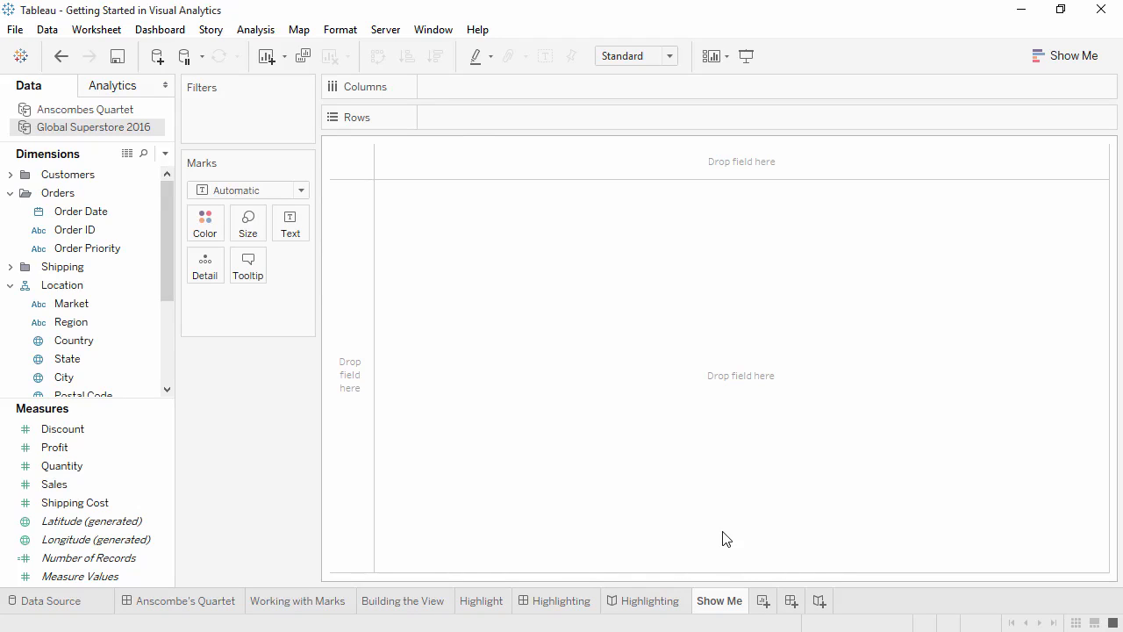
Step: Select Order Priority, Market, Shipping Cost and Profit together and bring up Show Me suggestions
{"action": "left_click", "coordinate": [105, 251]}
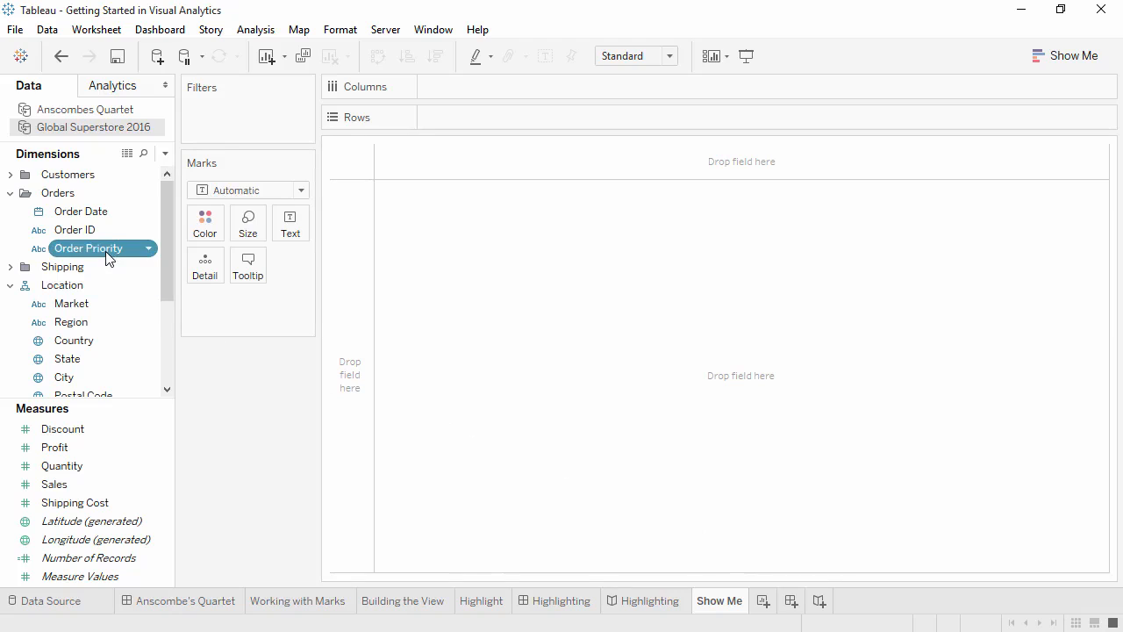
{"action": "left_click", "coordinate": [75, 303], "text": "ctrl"}
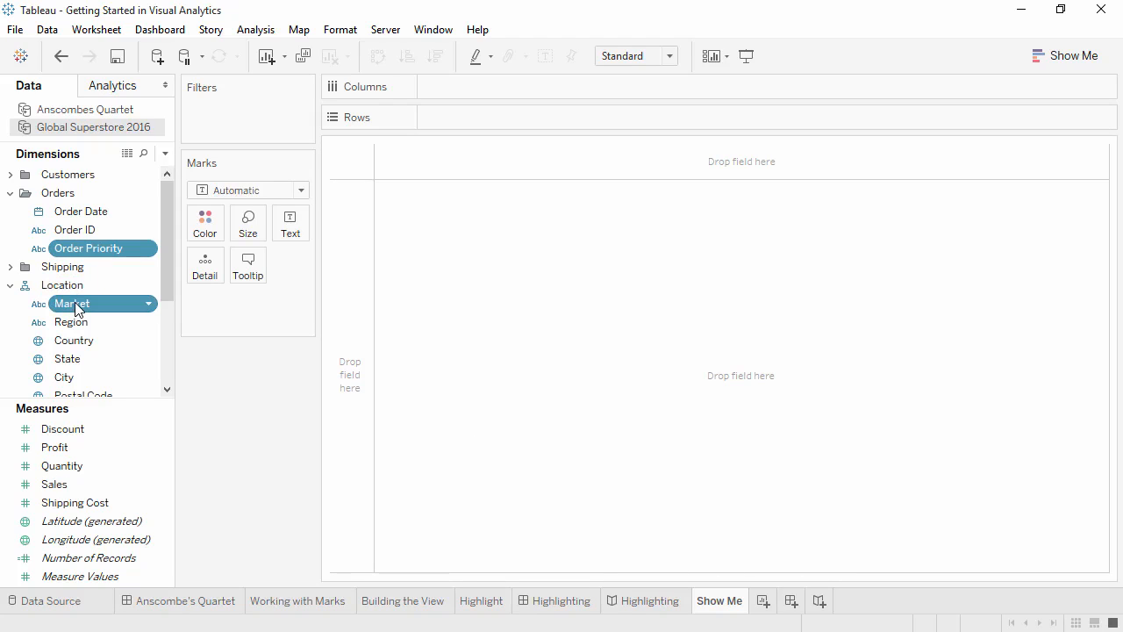
{"action": "left_click", "coordinate": [64, 503], "text": "ctrl"}
{"action": "left_click", "coordinate": [67, 450], "text": "ctrl"}
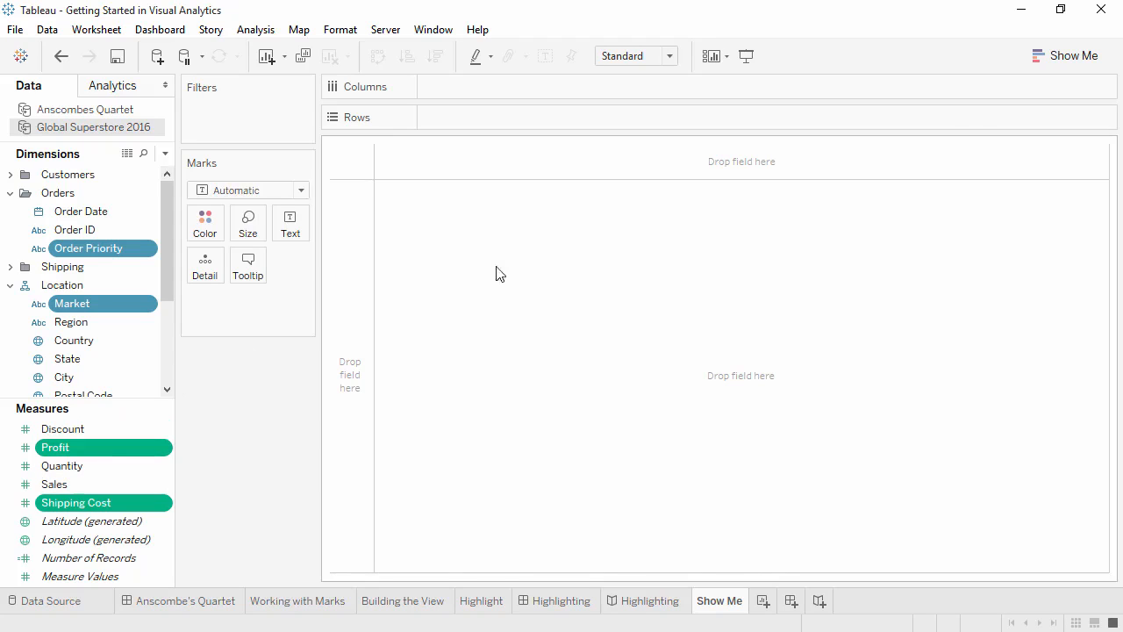
{"action": "left_click", "coordinate": [1070, 64]}
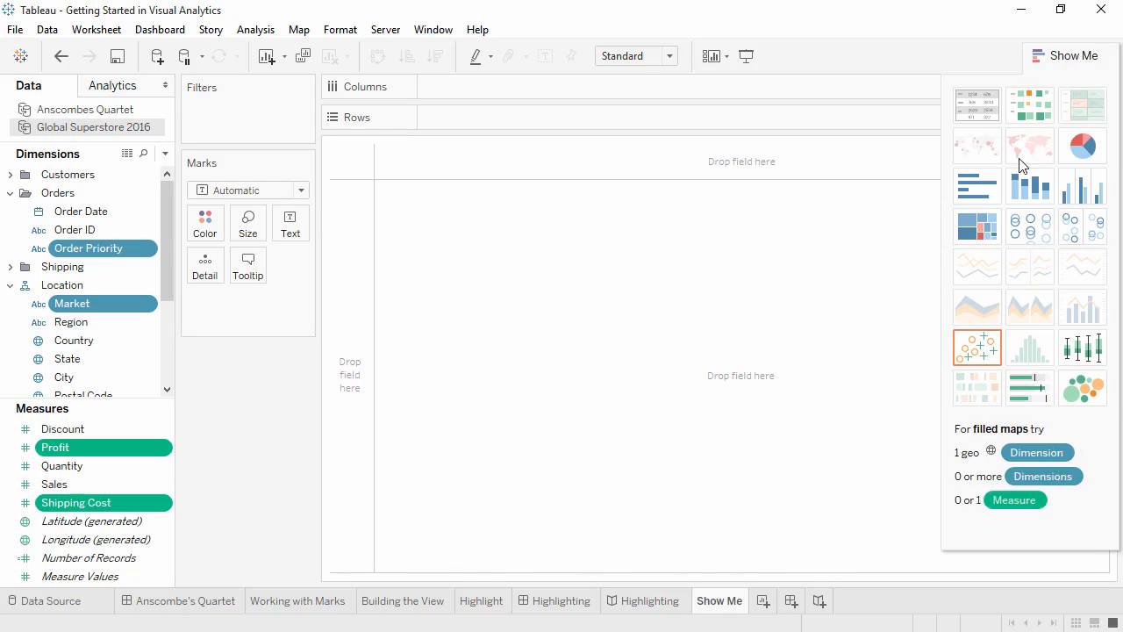
Step: Build the suggested scatter plot, enlarge its marks, and swap Profit and Shipping Cost axes
{"action": "left_click", "coordinate": [976, 348]}
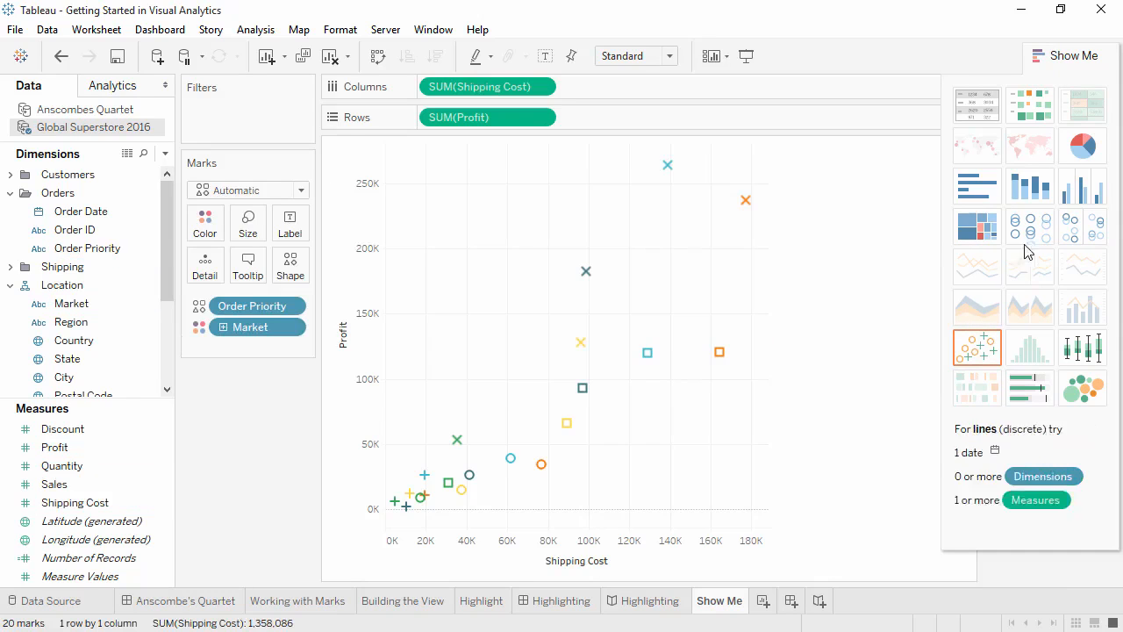
{"action": "left_click", "coordinate": [1072, 55]}
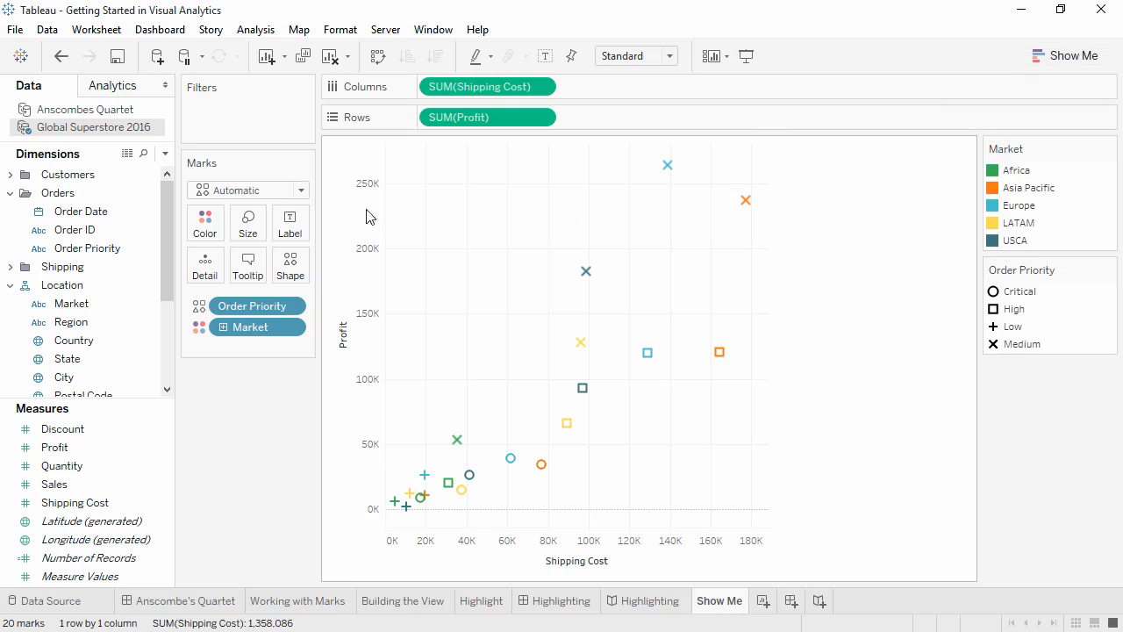
{"action": "left_click", "coordinate": [253, 223]}
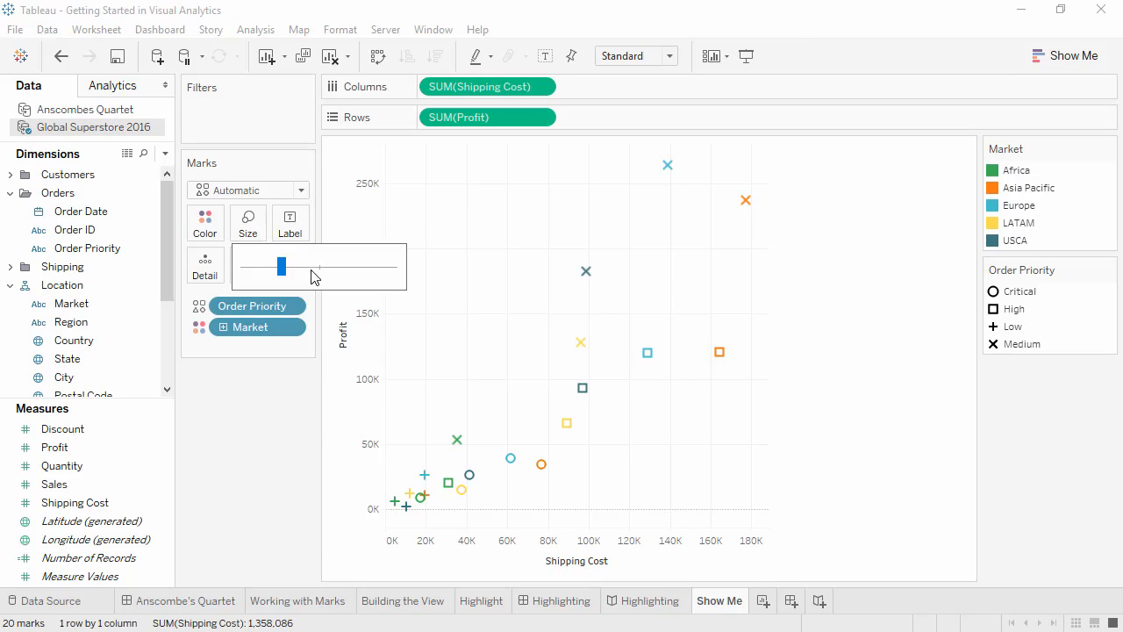
{"action": "left_click", "coordinate": [312, 268]}
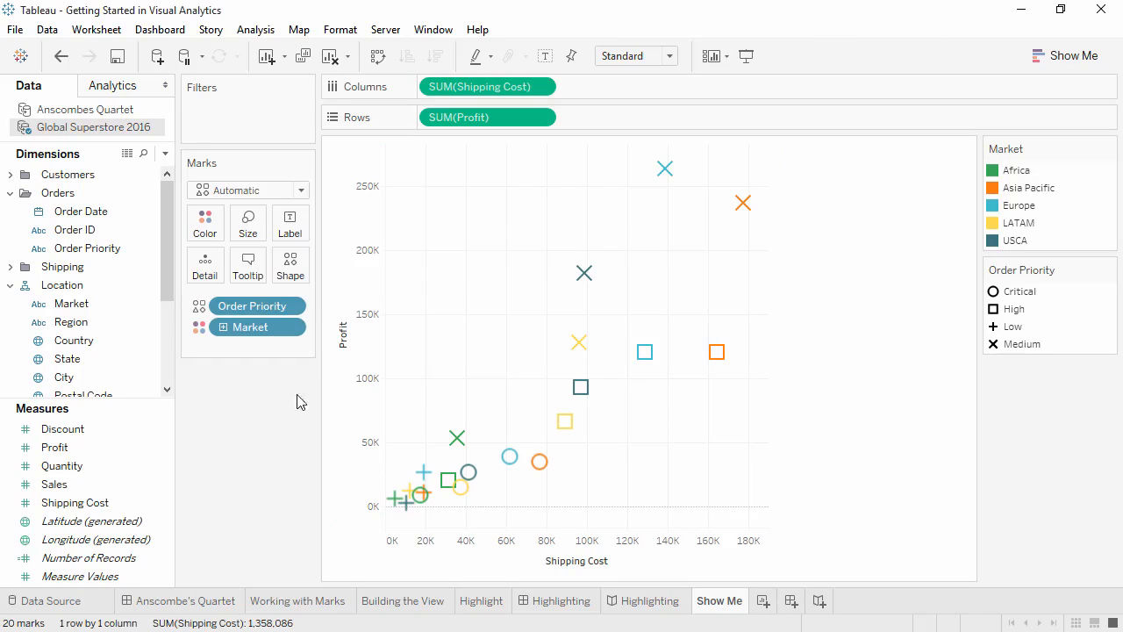
{"action": "left_click", "coordinate": [377, 58]}
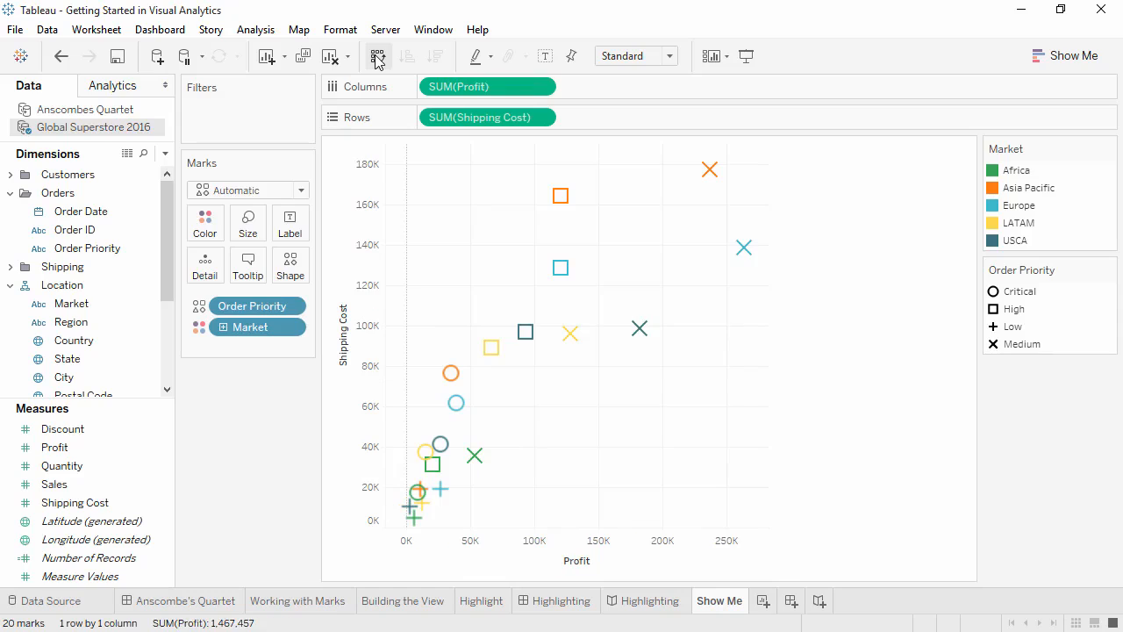